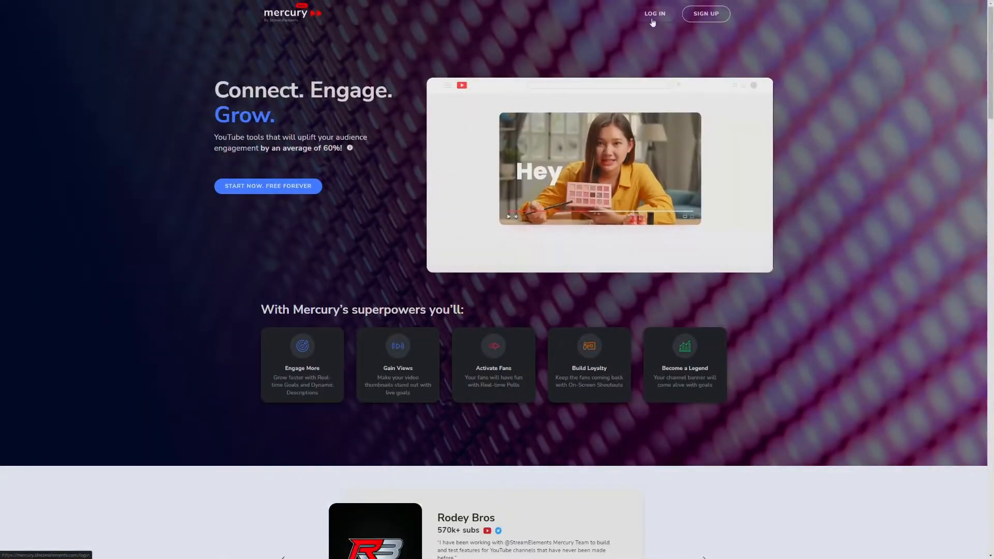
- Log in to Mercury with Google, choosing the channel's brand account
left_click(650, 14)
left_click(494, 266)
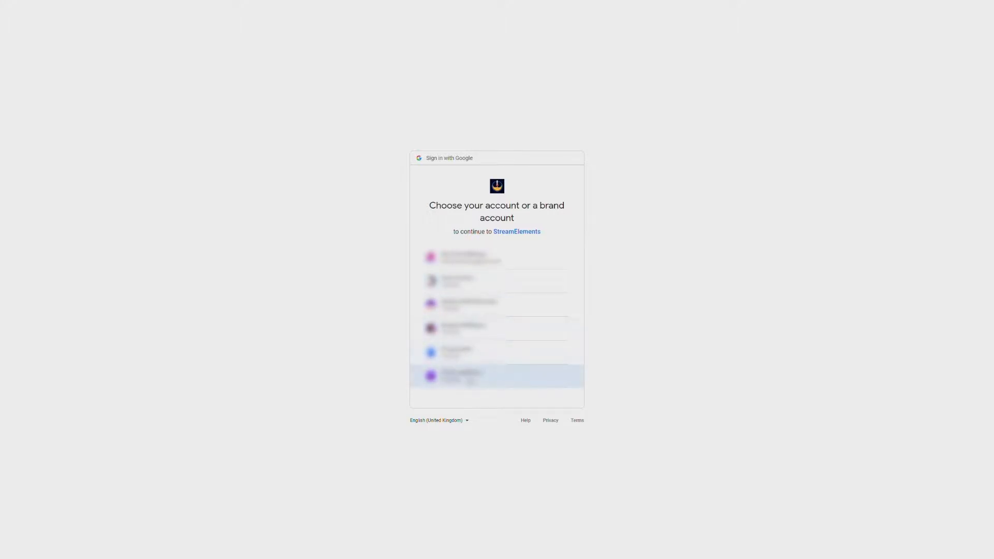
left_click(471, 382)
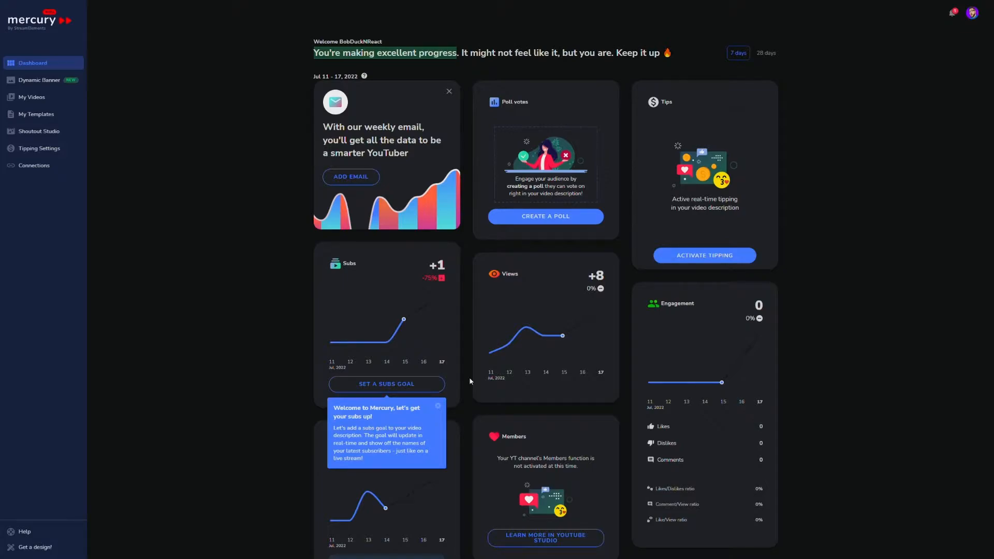
- Create a new dynamic banner and add a Milestones layer to it
left_click(40, 79)
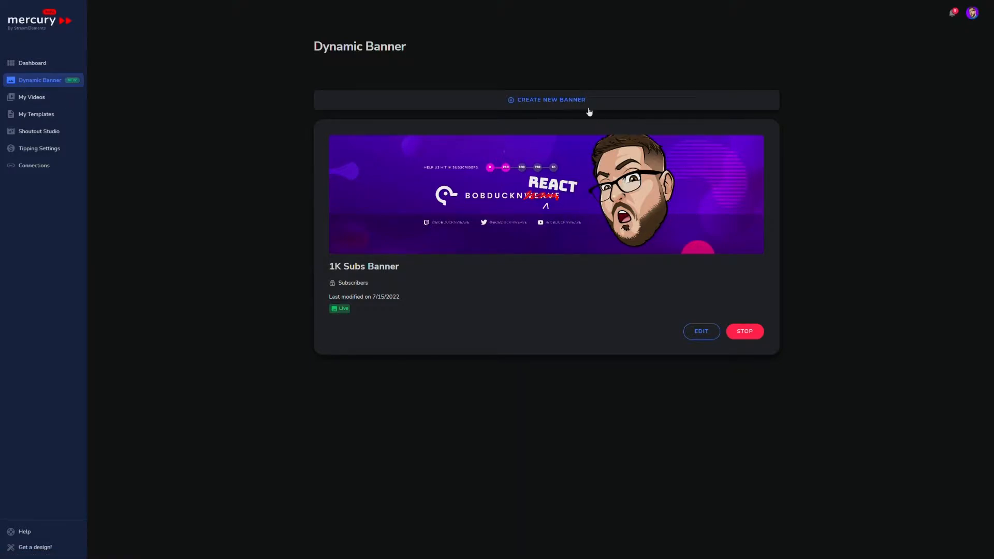
left_click(572, 101)
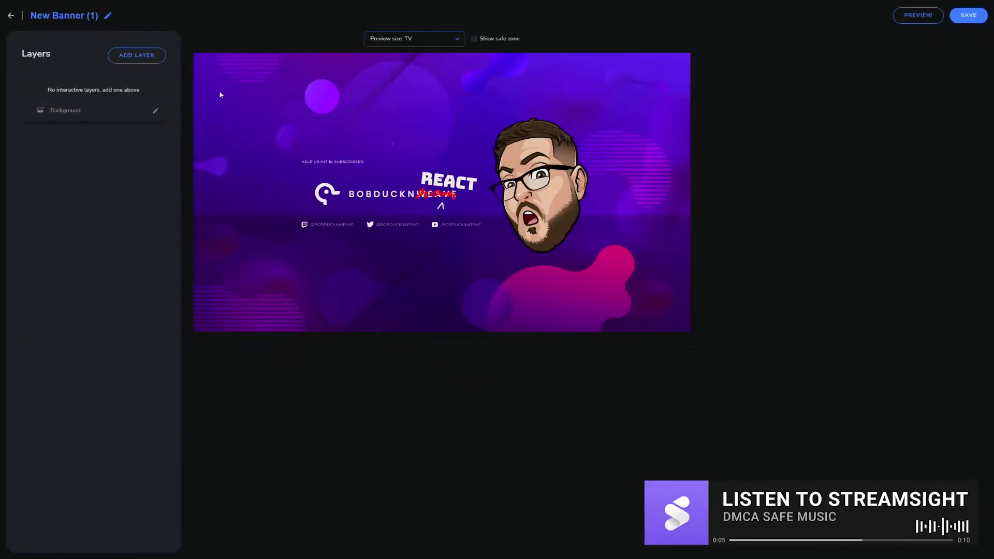
left_click(151, 61)
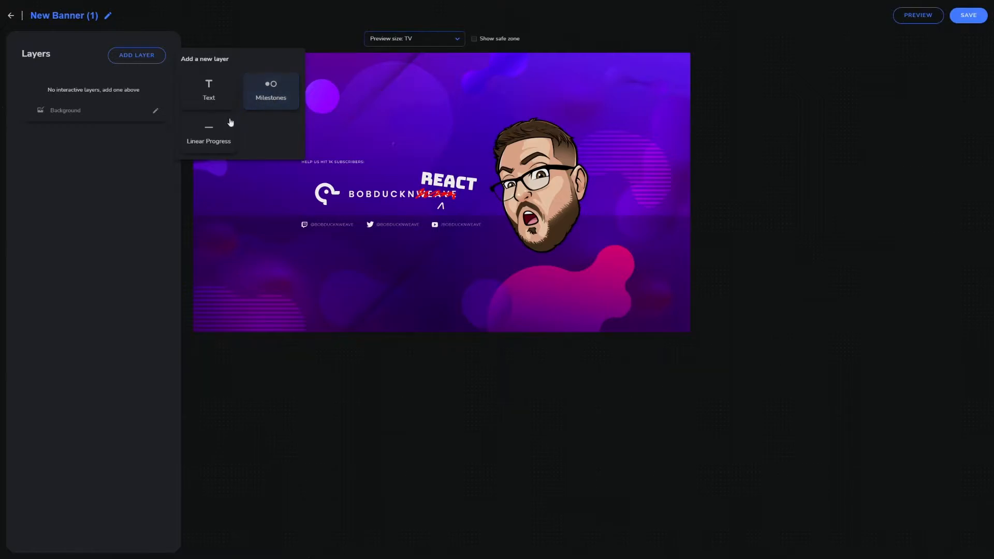
left_click(271, 103)
- Shrink the milestones bar, set its text size to 20 px, and place it beside the "HELP US HIT 1K SUBSCRIBERS" text
left_click_drag(383, 190, 385, 139)
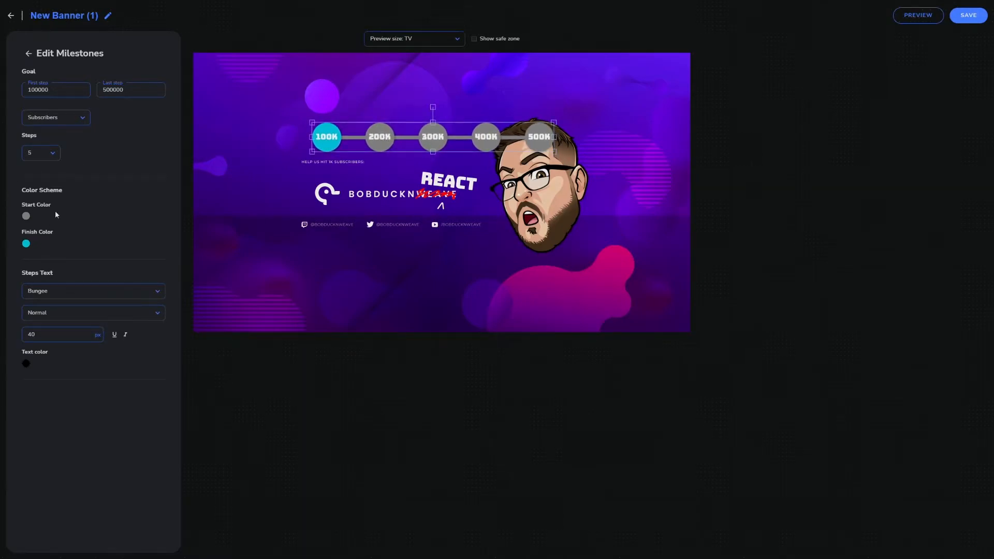
left_click_drag(555, 151, 418, 136)
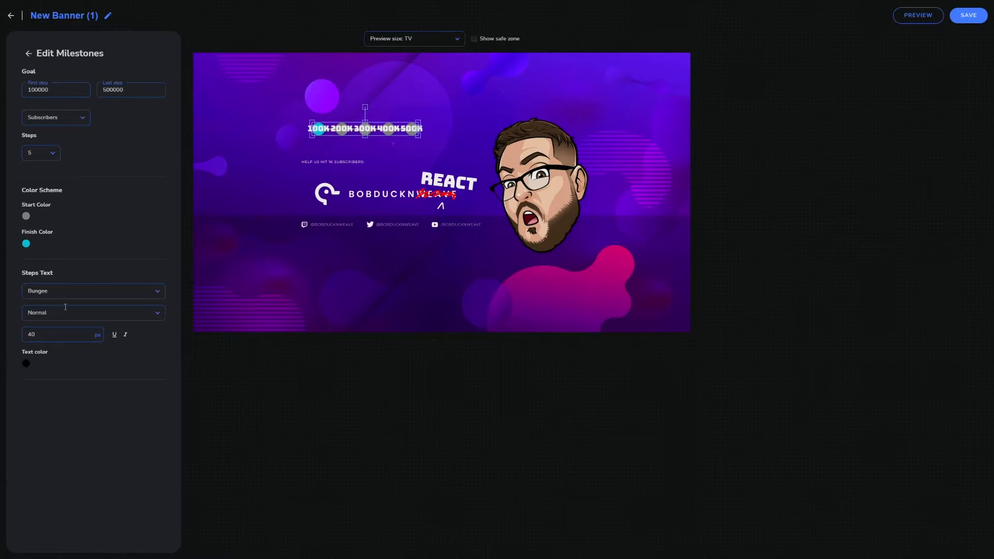
left_click(54, 337)
type("20")
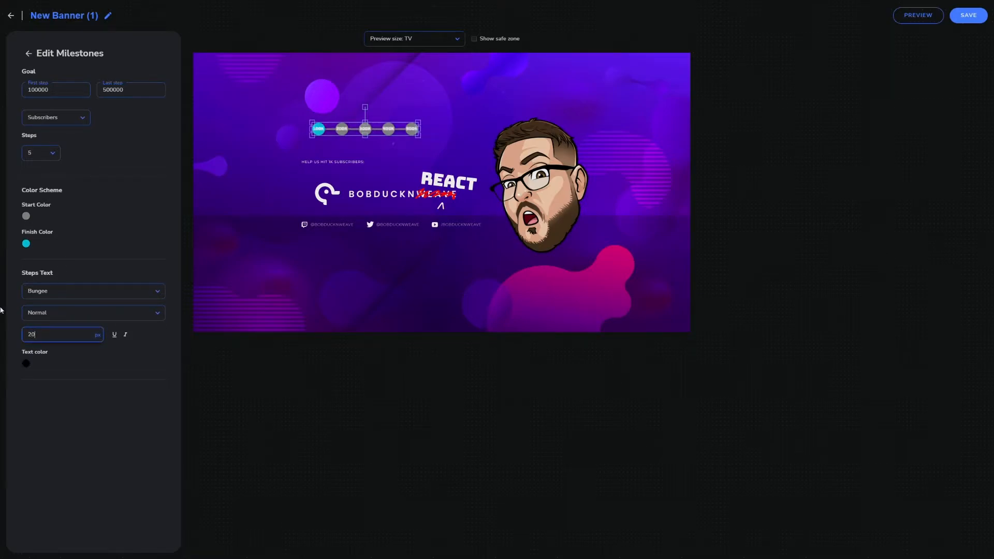
left_click_drag(393, 129, 452, 163)
- Set the milestones goal to run from 0 to 1000, tracking Subscribers
double_click(58, 95)
left_click_drag(57, 91, 11, 93)
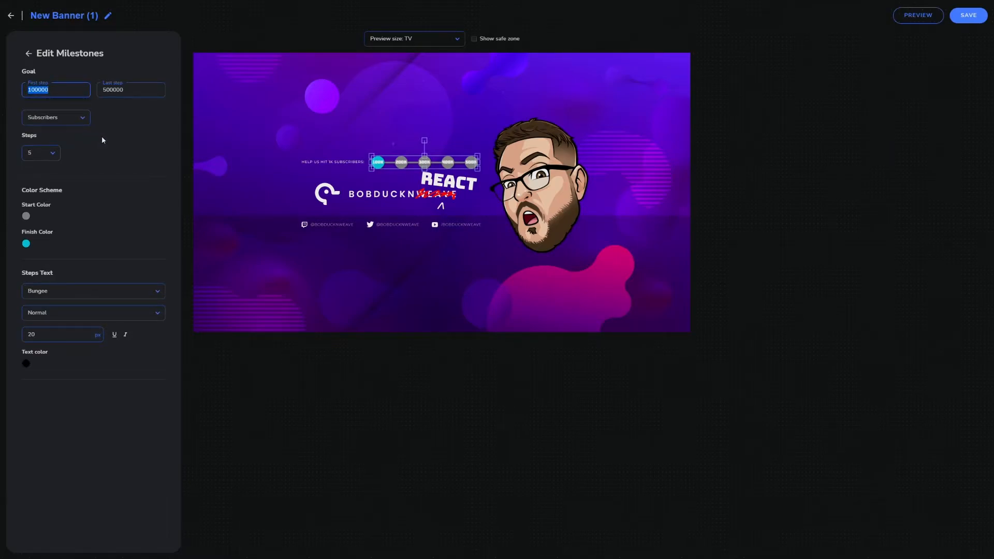
type("0")
key("Tab")
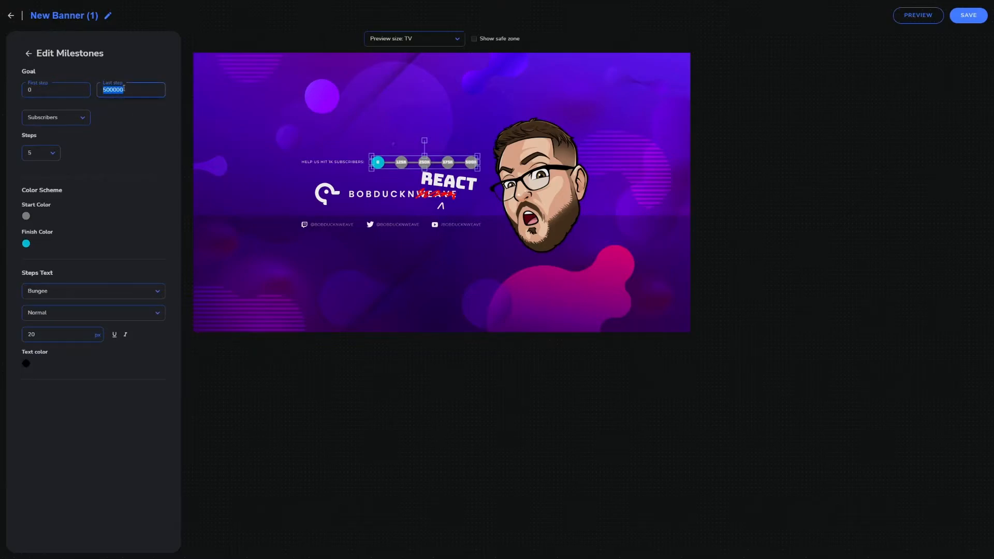
type("1000")
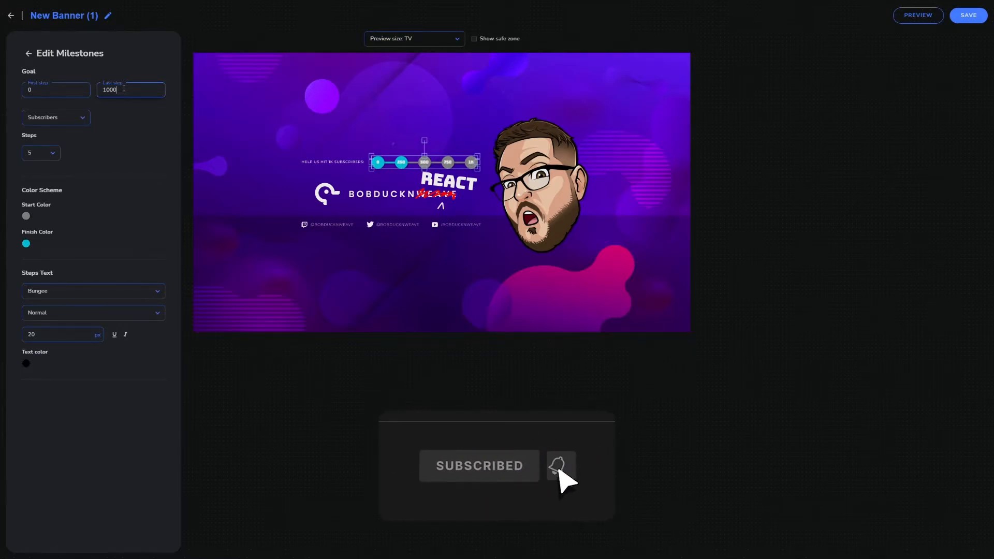
left_click(81, 118)
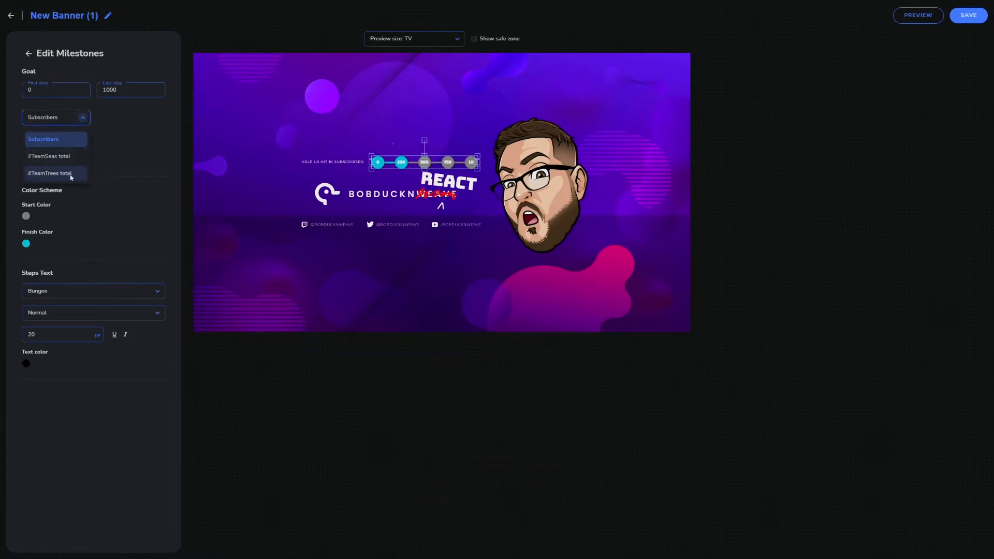
left_click(54, 140)
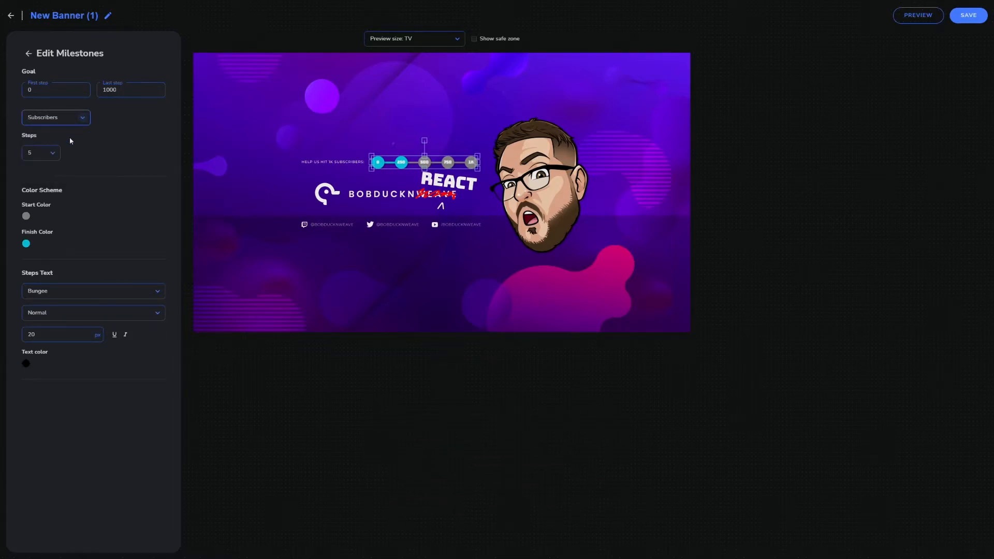
- Try the milestones bar with 2 and 3 steps, and set it back to 5
left_click(54, 154)
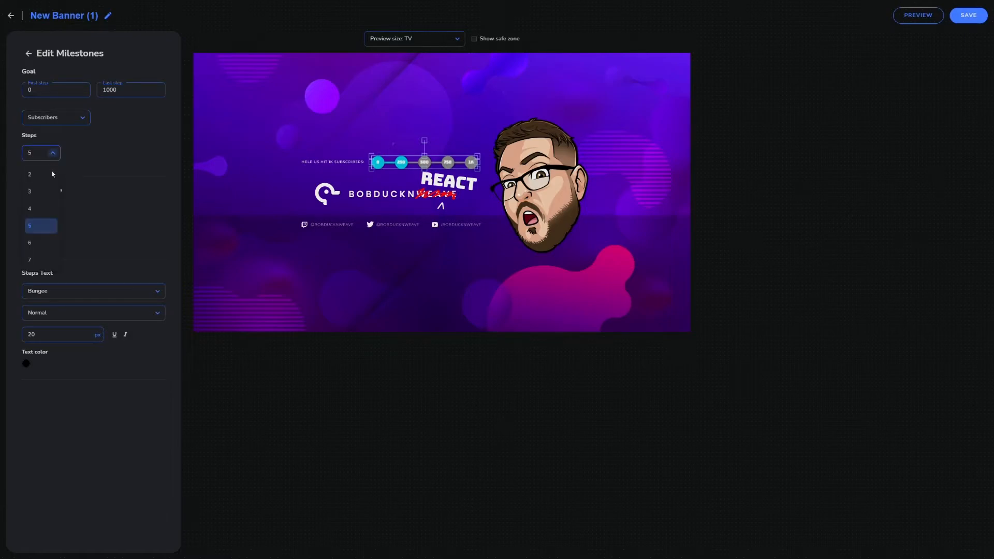
left_click(40, 176)
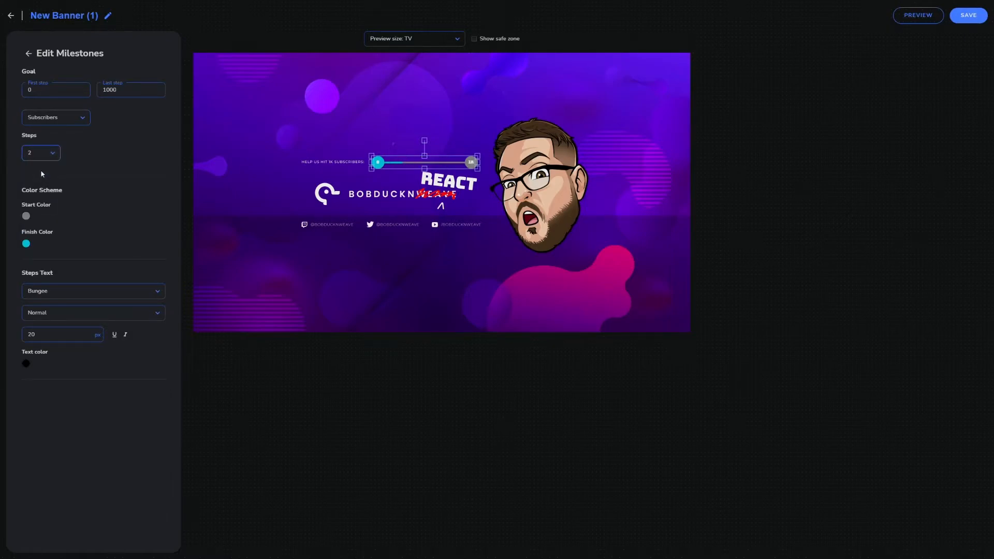
left_click(52, 155)
left_click(41, 195)
left_click(51, 156)
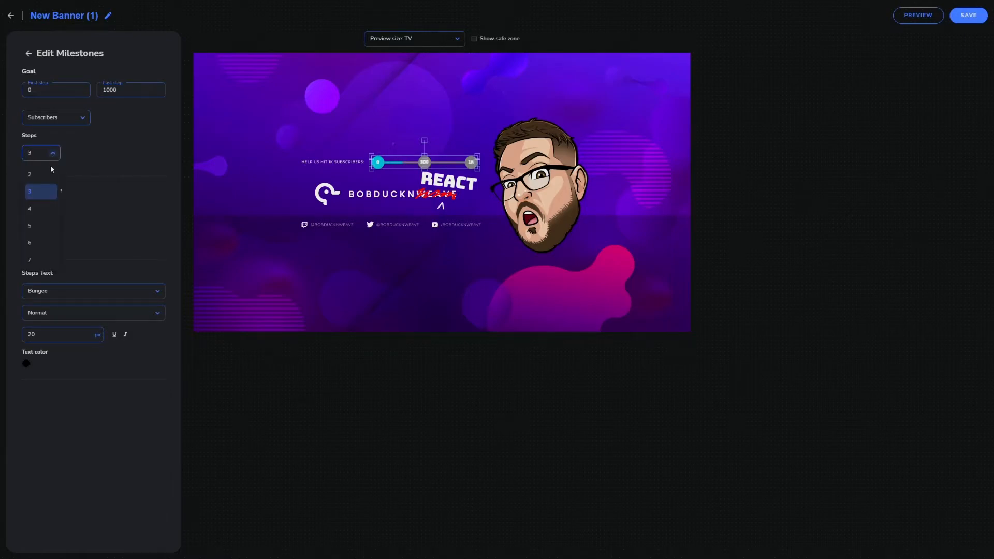
left_click(42, 226)
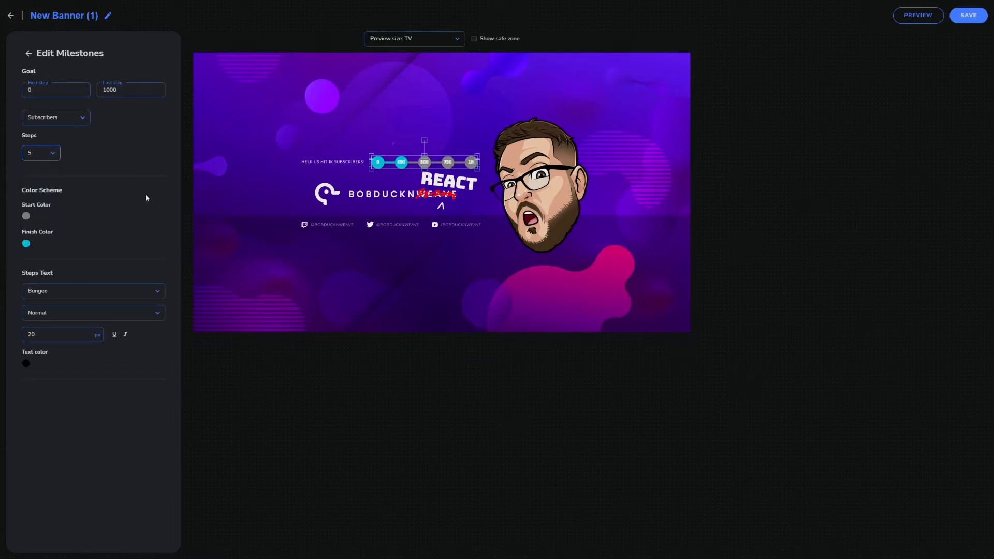
- Recolour the milestones with a purple start colour and magenta finish colour, and change the steps text to a condensed font
left_click(26, 217)
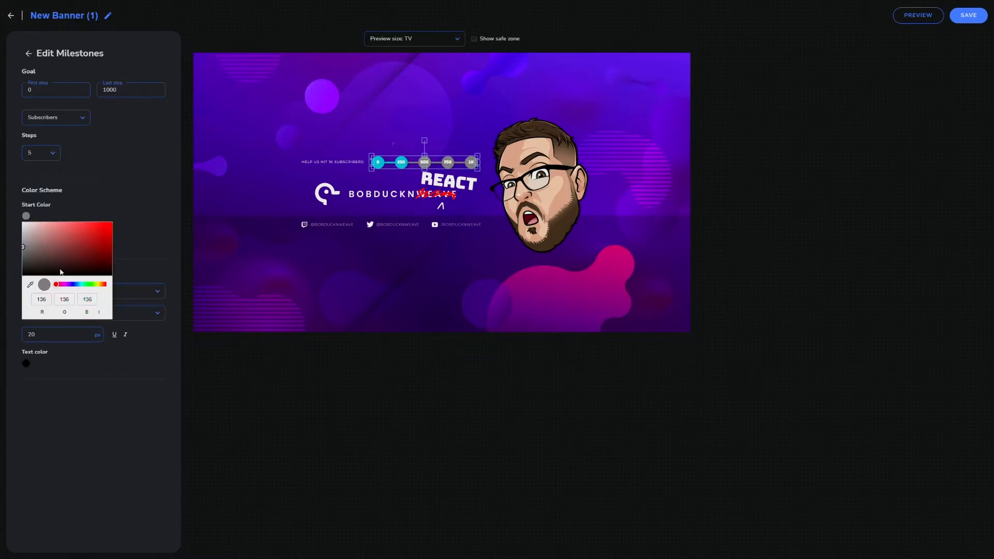
left_click_drag(53, 253, 15, 243)
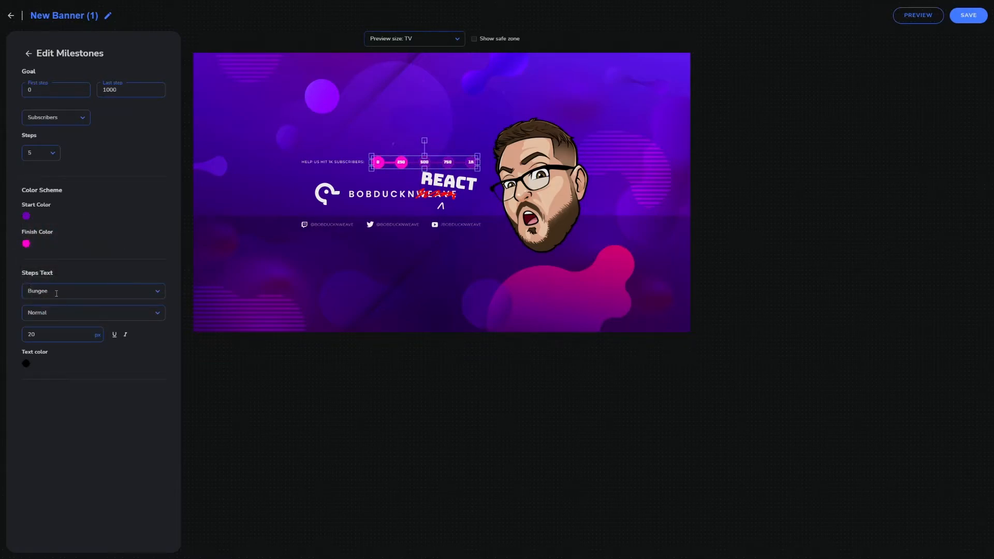
left_click(57, 294)
left_click_drag(163, 331, 164, 394)
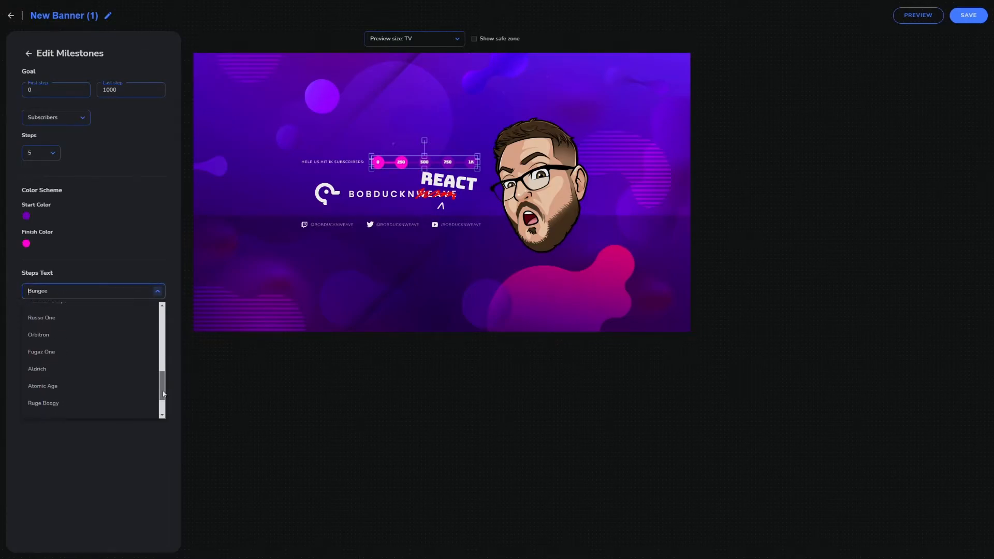
- Add a Linear Progress layer above the milestones with a Subscribers goal from 0 to 1000
left_click(148, 58)
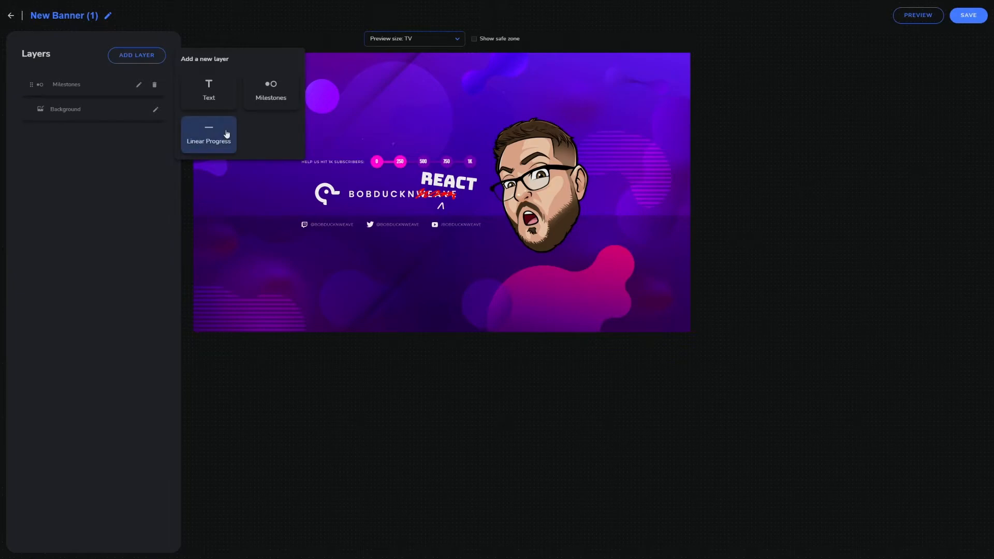
left_click(227, 134)
left_click_drag(402, 197, 374, 127)
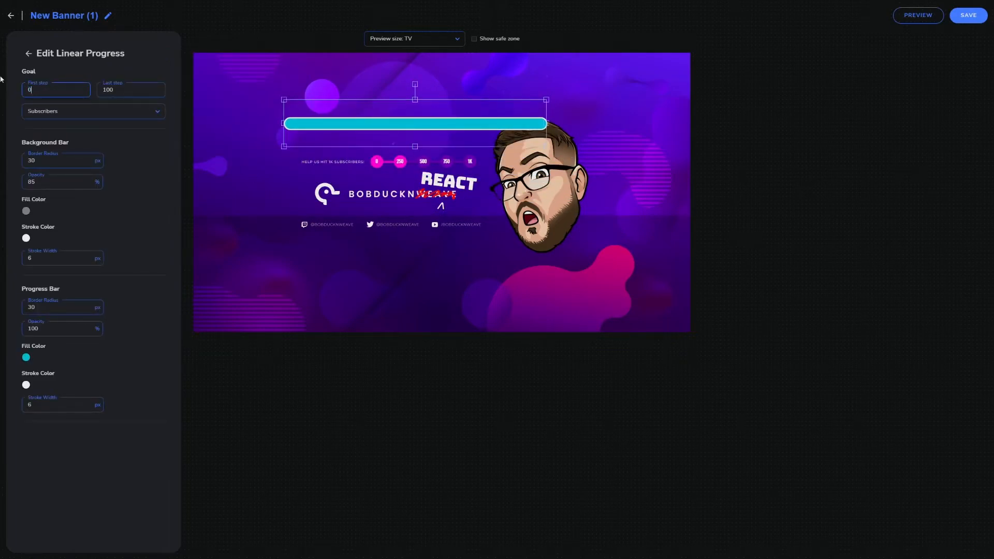
type("0")
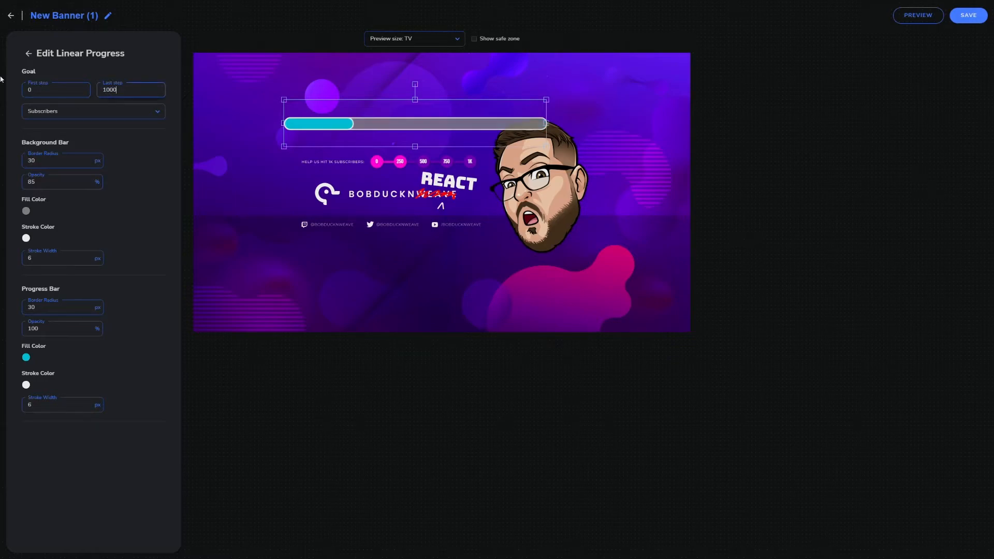
- Restyle the linear progress bar with 0 px strokes, a dark purple background at 50% opacity and magenta fill, fitted beside the subscriber-goal text
key("Tab")
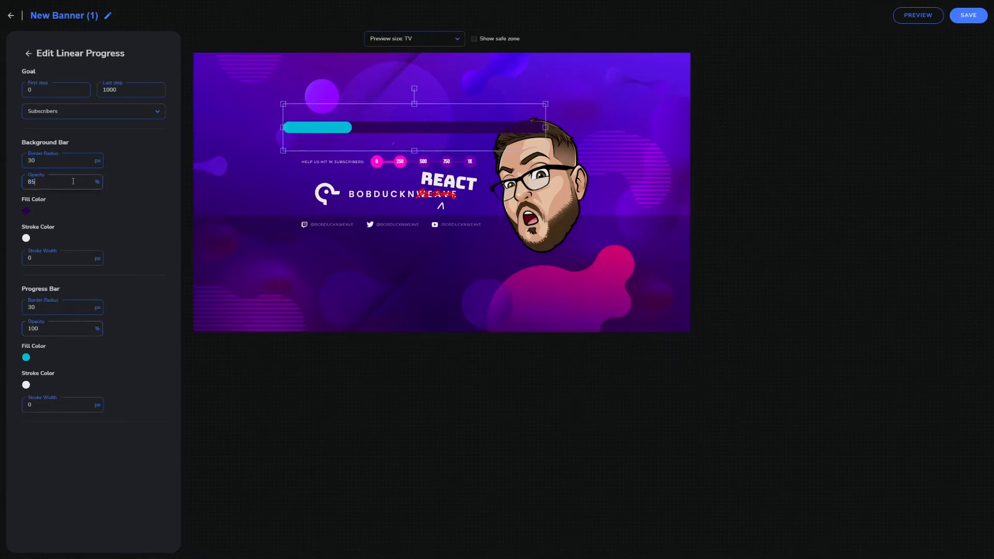
type("0")
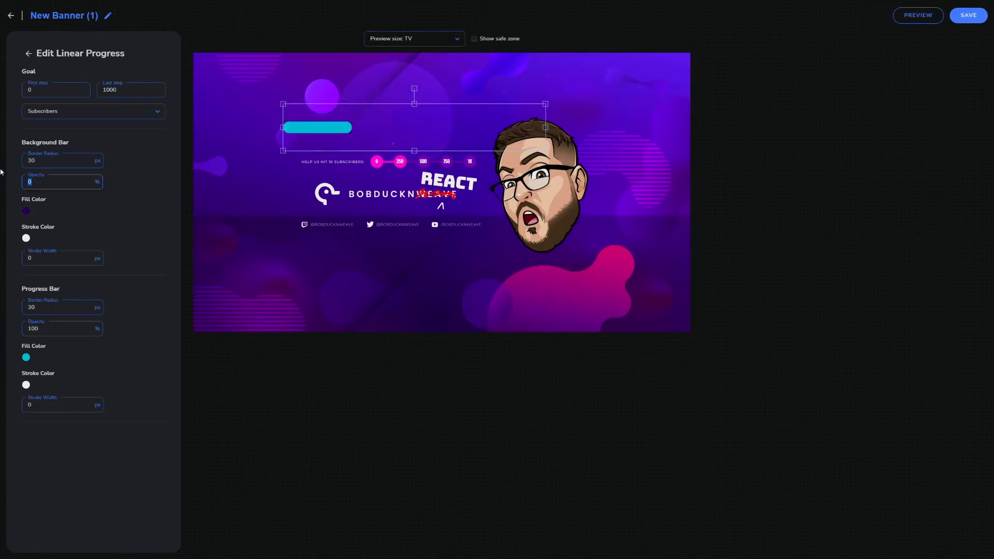
type("50")
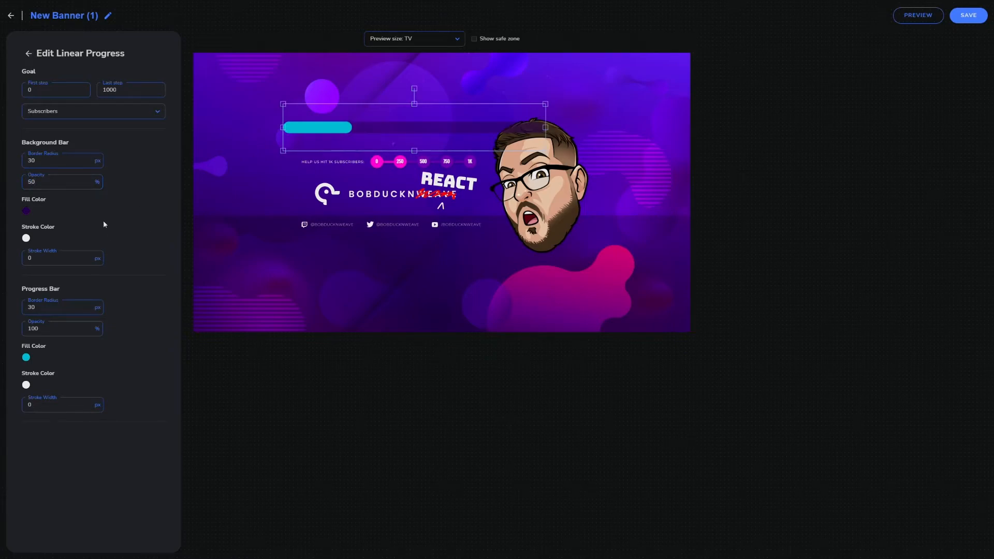
left_click(27, 213)
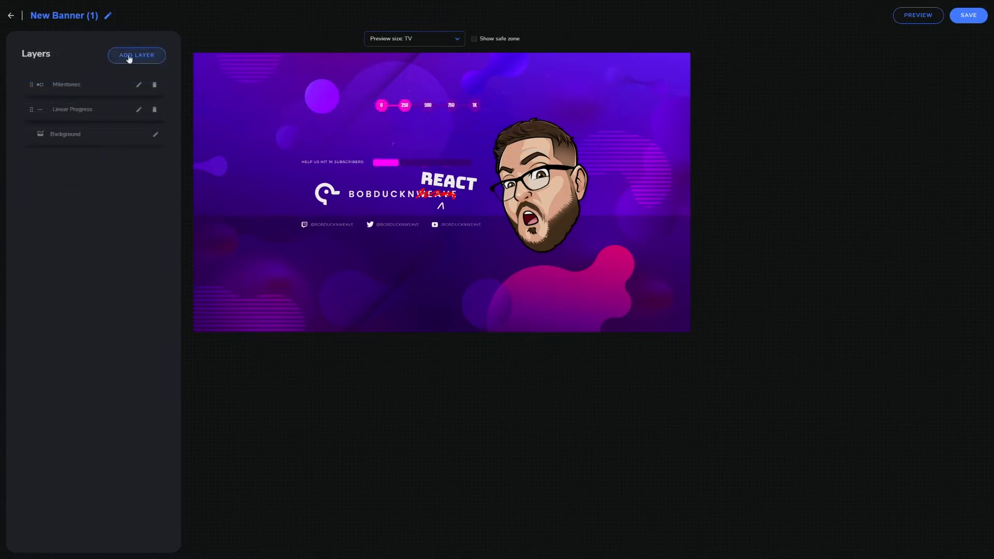
- Add bold Oswald text layers inside the progress bar: the Channel subscribers variable at its start and 1000 at its end
left_click(133, 56)
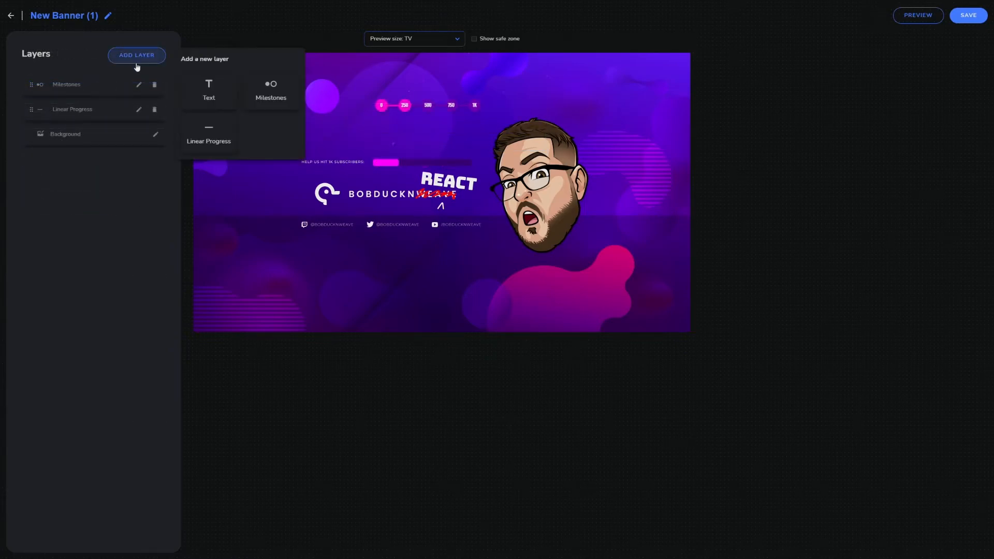
left_click(211, 92)
left_click_drag(402, 179, 338, 125)
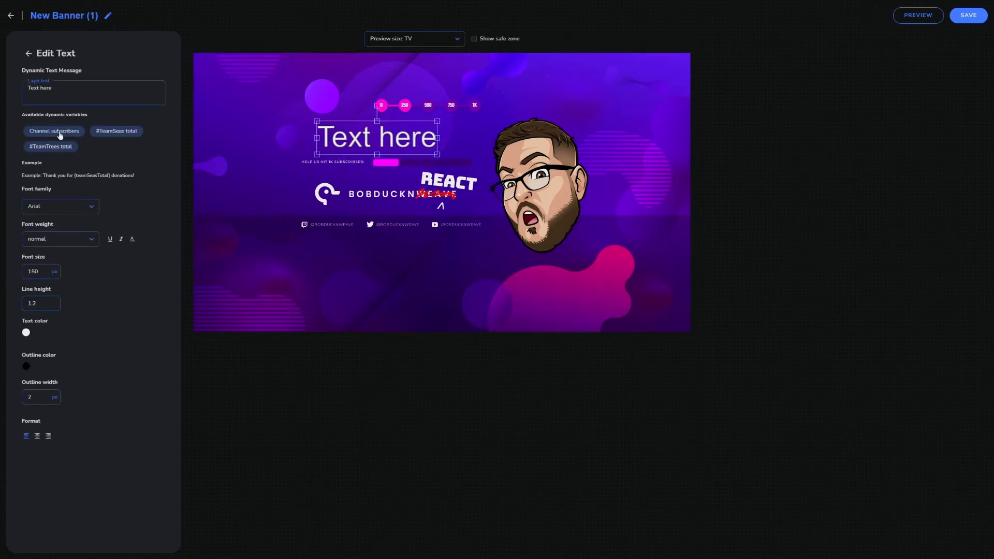
left_click_drag(56, 89, 27, 87)
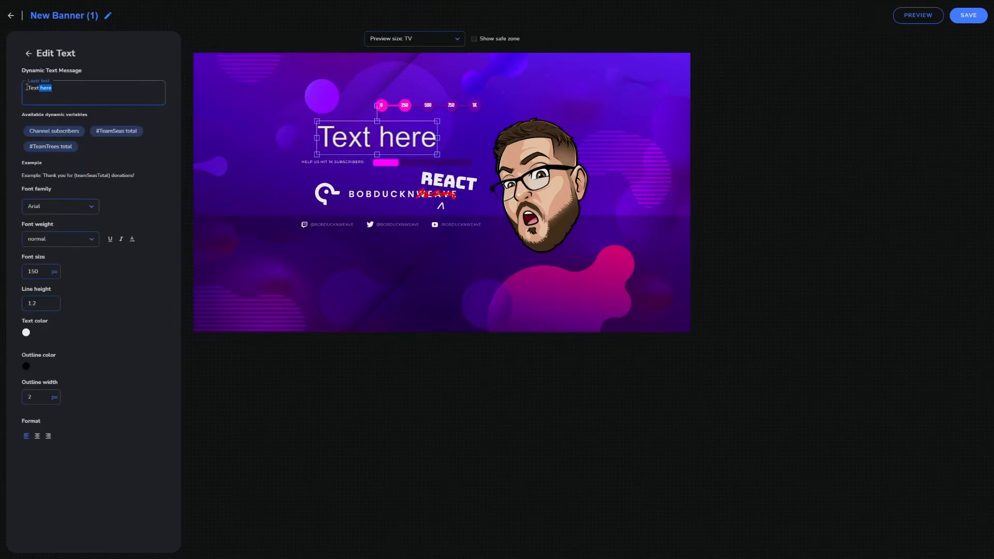
key("BackSpace")
left_click(60, 133)
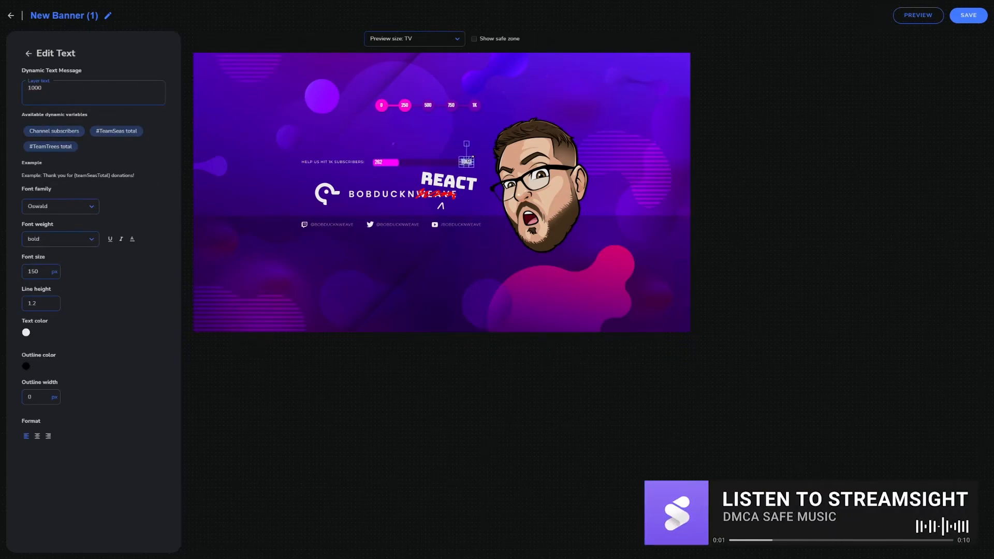
left_click_drag(472, 157, 470, 158)
left_click(472, 155)
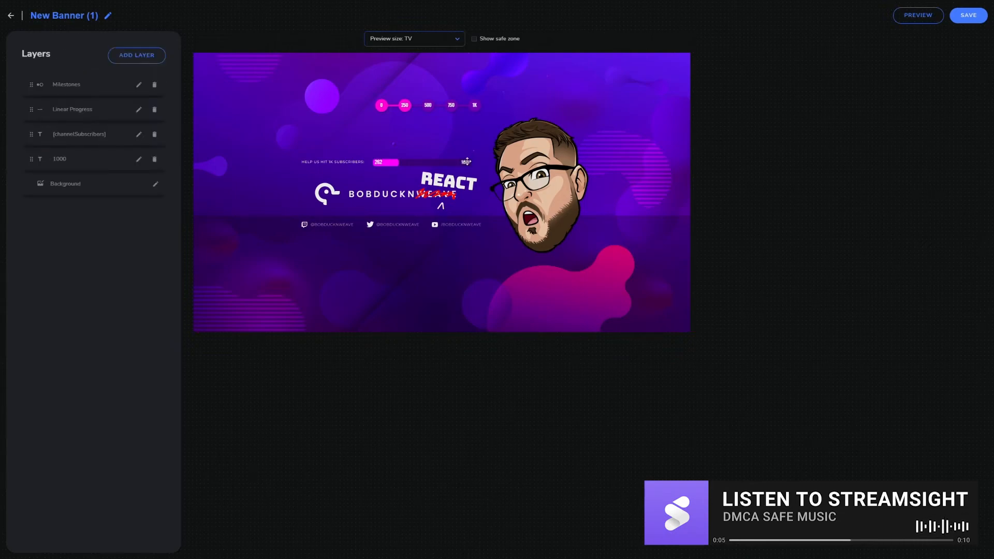
- Preview the finished banner and save it
left_click(915, 18)
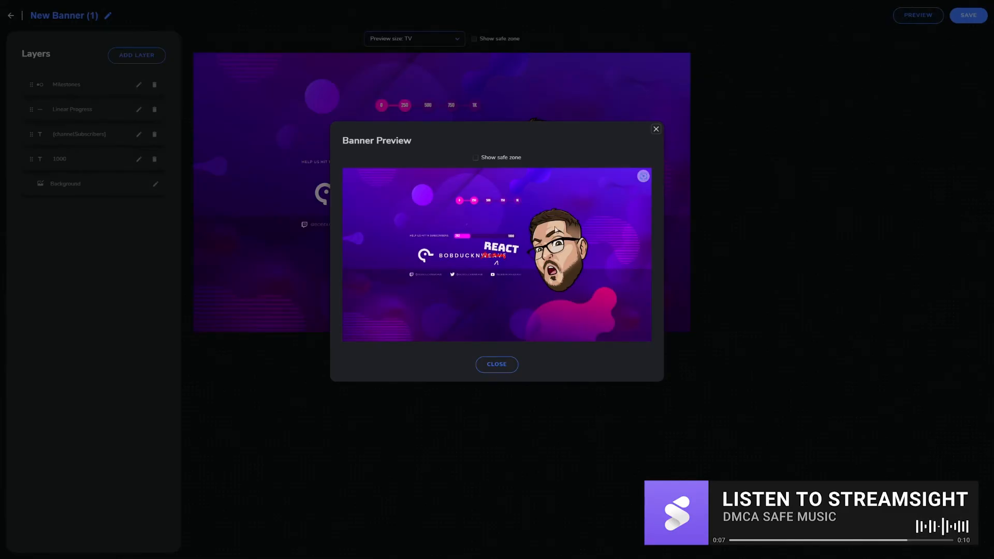
left_click(966, 19)
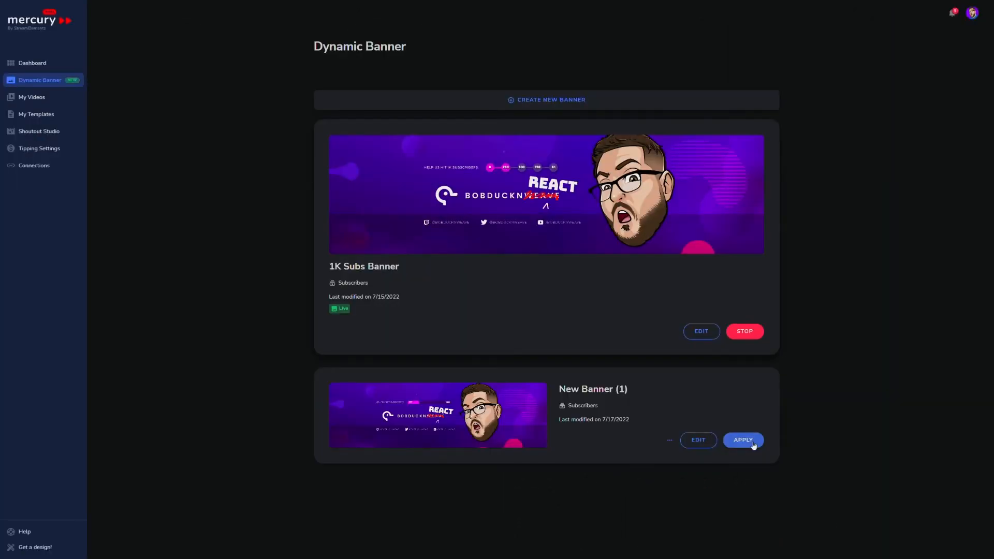